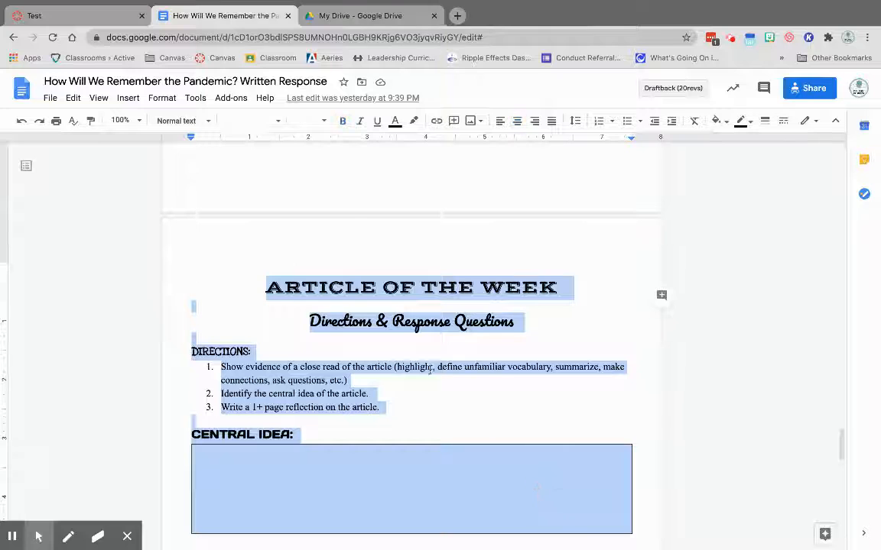
# Review the document's directions, central idea box, possible response questions and the Article of the Week Response box.
pyautogui.click(426, 338)
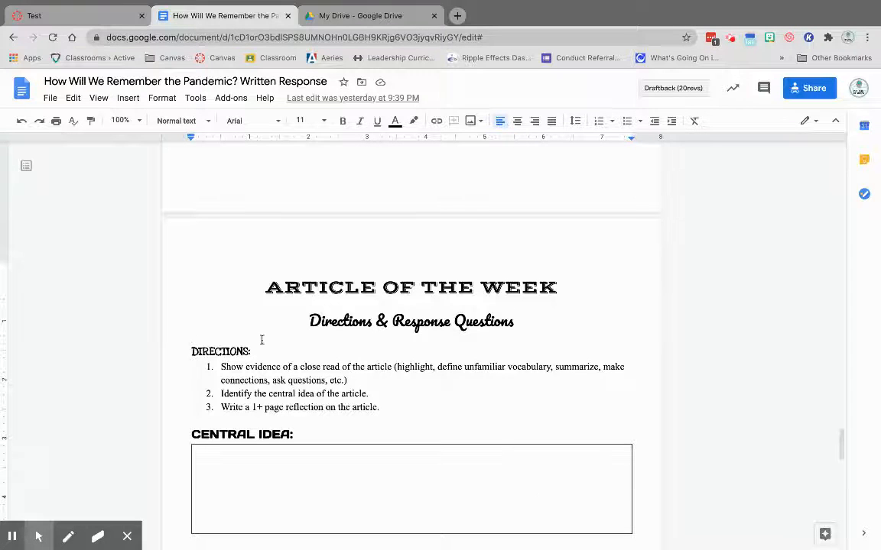
pyautogui.scroll(-20, 262, 340)
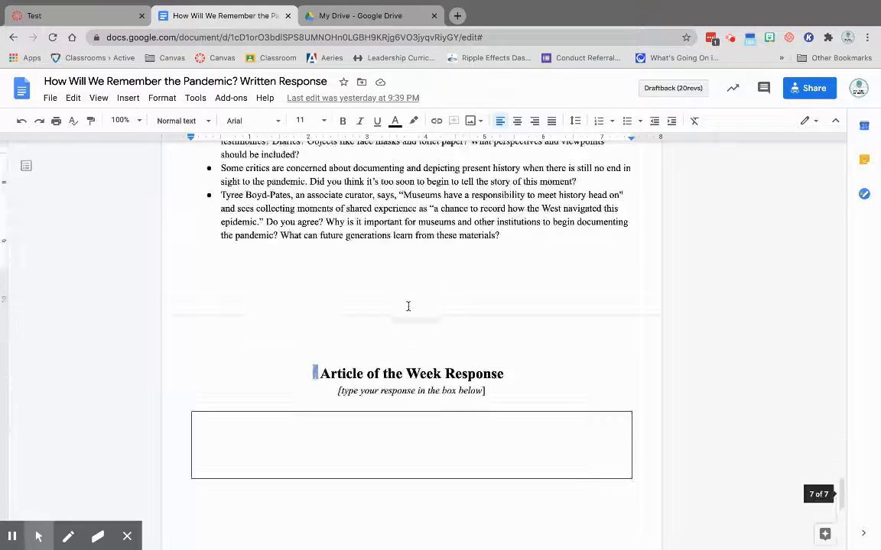
pyautogui.scroll(15, 408, 306)
pyautogui.scroll(-4, 577, 303)
pyautogui.scroll(1, 451, 284)
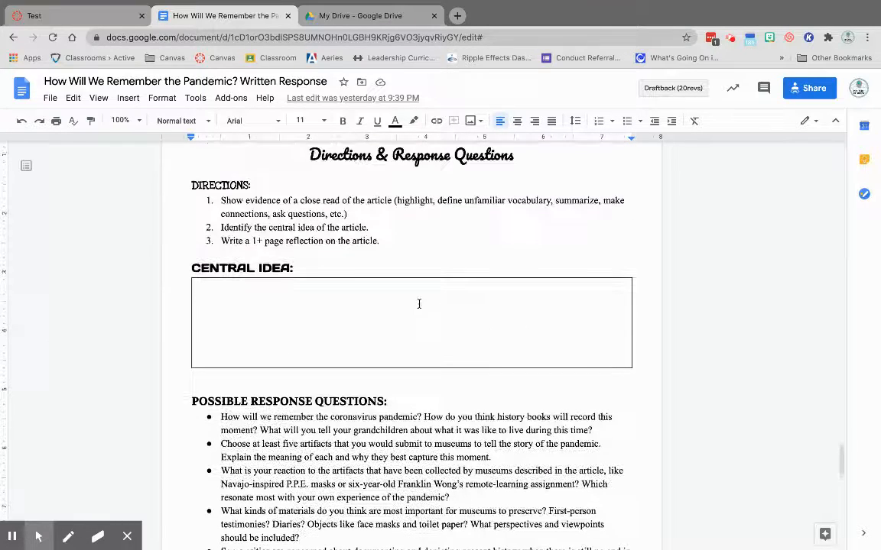
pyautogui.scroll(1, 397, 252)
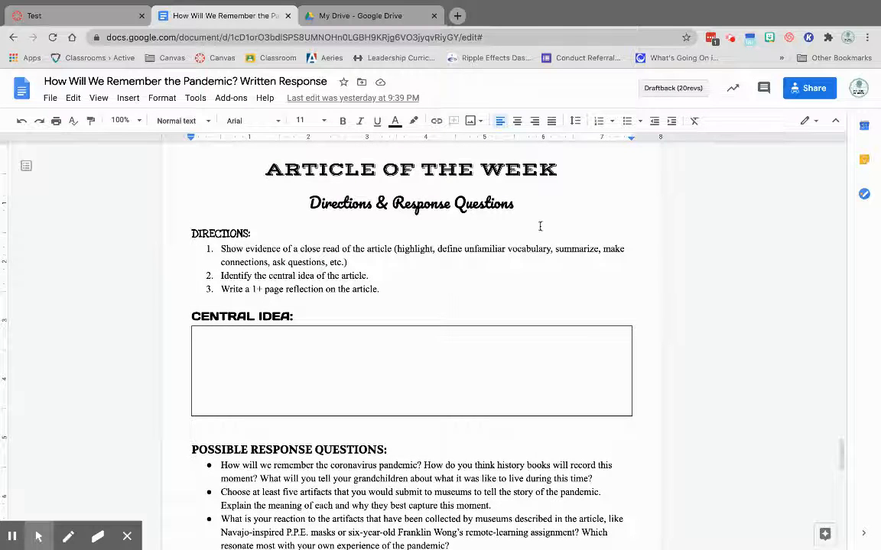
pyautogui.scroll(-2, 553, 292)
pyautogui.click(344, 284)
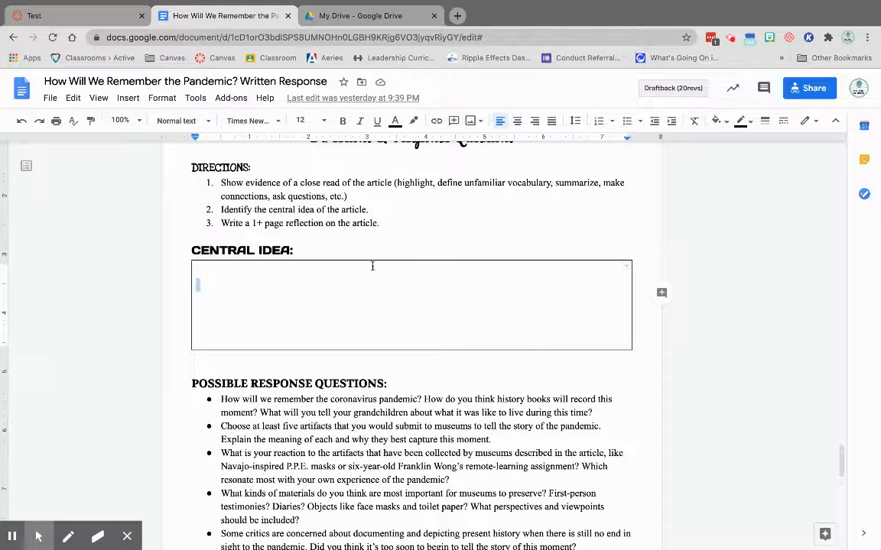
pyautogui.scroll(-20, 451, 291)
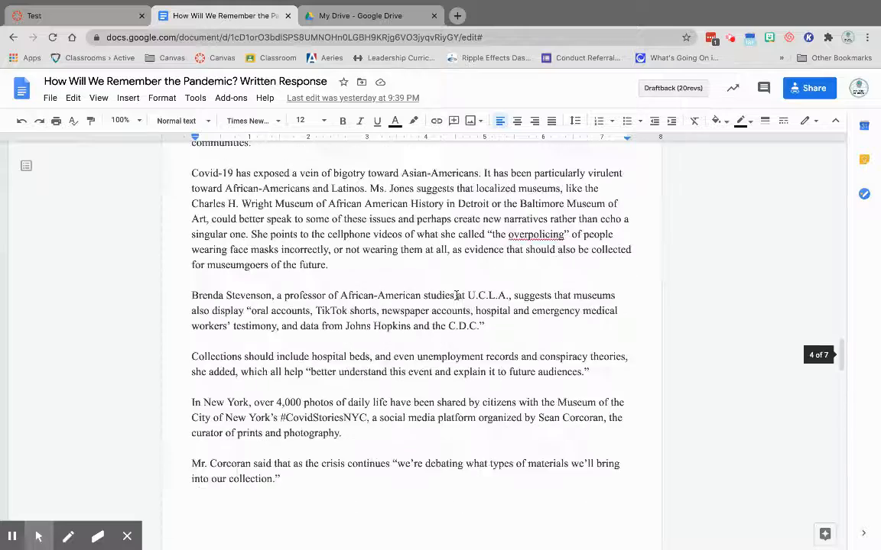
pyautogui.scroll(-2, 457, 285)
pyautogui.scroll(2, 468, 238)
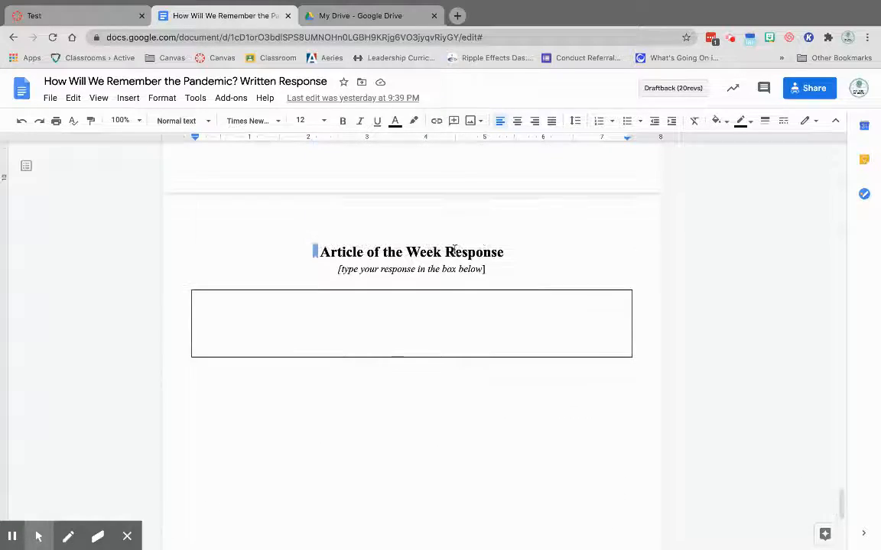
pyautogui.click(385, 328)
pyautogui.scroll(-20, 310, 289)
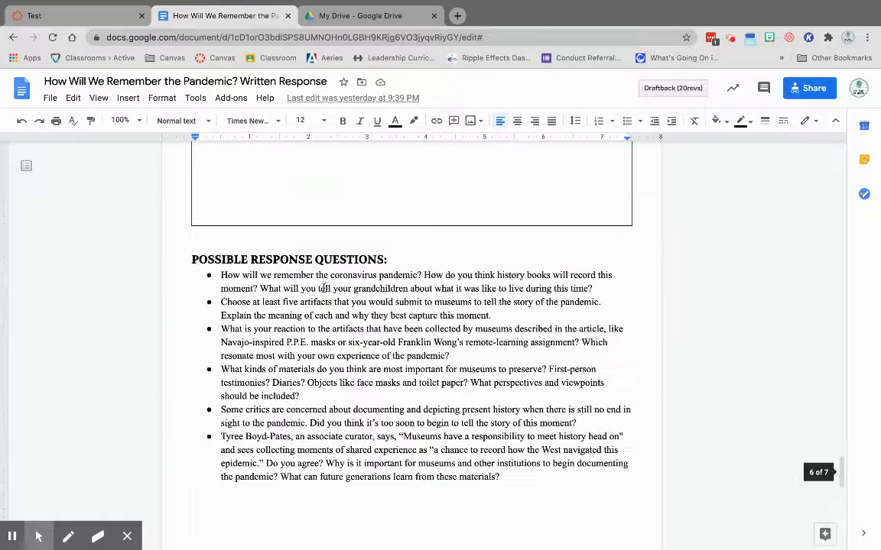
pyautogui.scroll(-6, 324, 288)
pyautogui.click(315, 296)
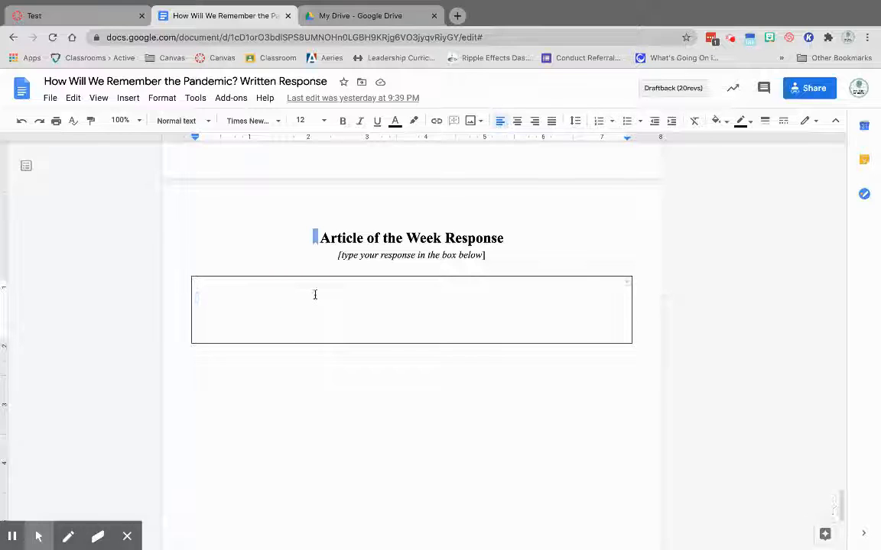
pyautogui.scroll(-1, 399, 282)
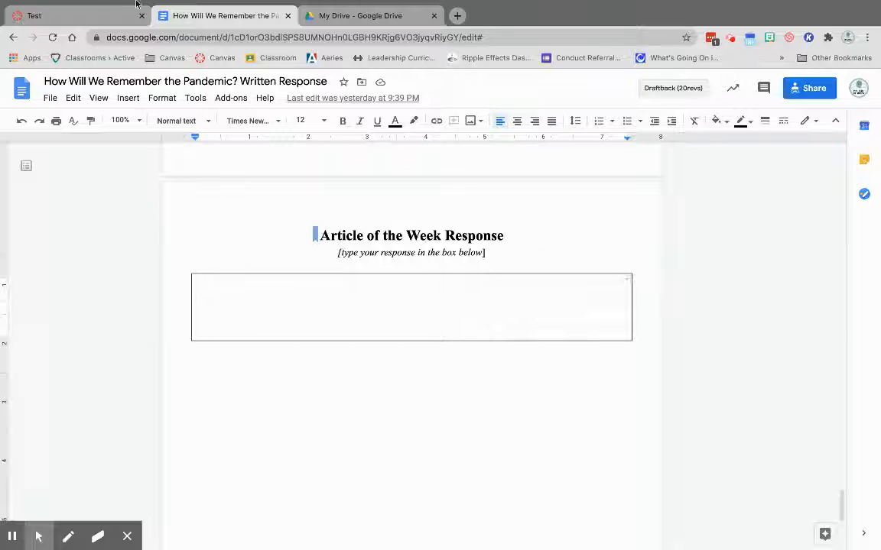
# Switch to the ASB-SB course in Canvas and show its modules.
pyautogui.click(80, 16)
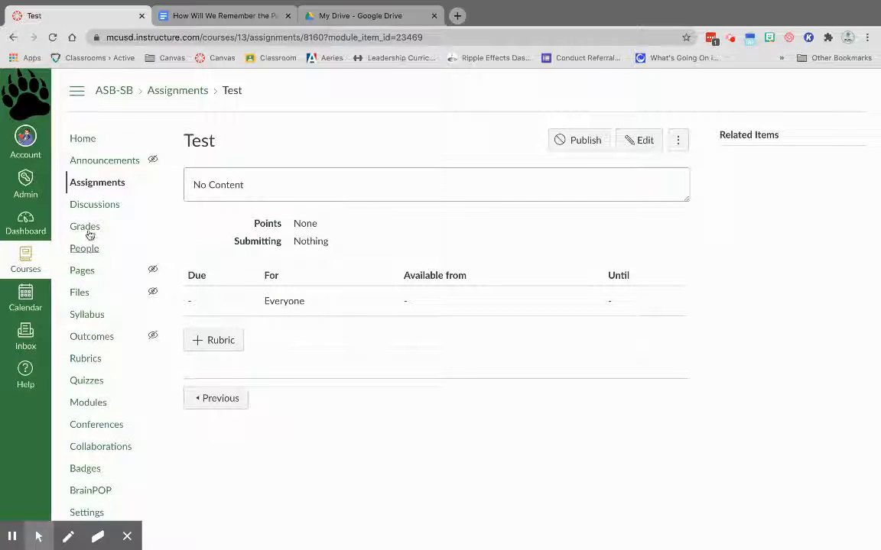
pyautogui.click(102, 403)
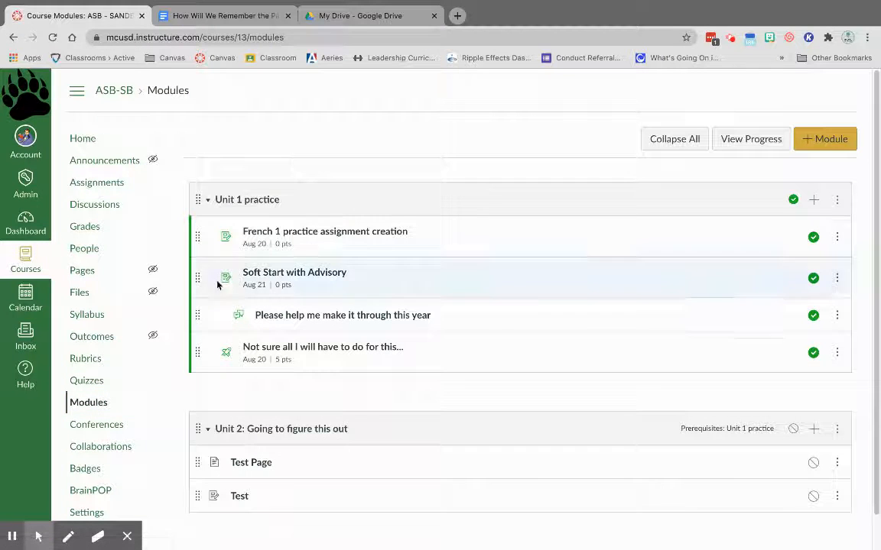
pyautogui.scroll(-1, 509, 364)
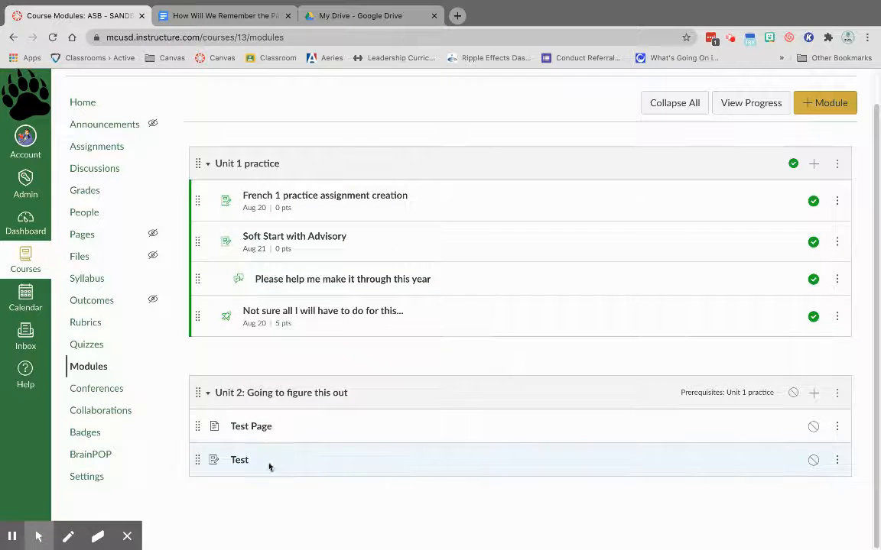
# Add a new assignment named "Response Questions" to the module "Unit 2: Going to figure this out".
pyautogui.click(814, 393)
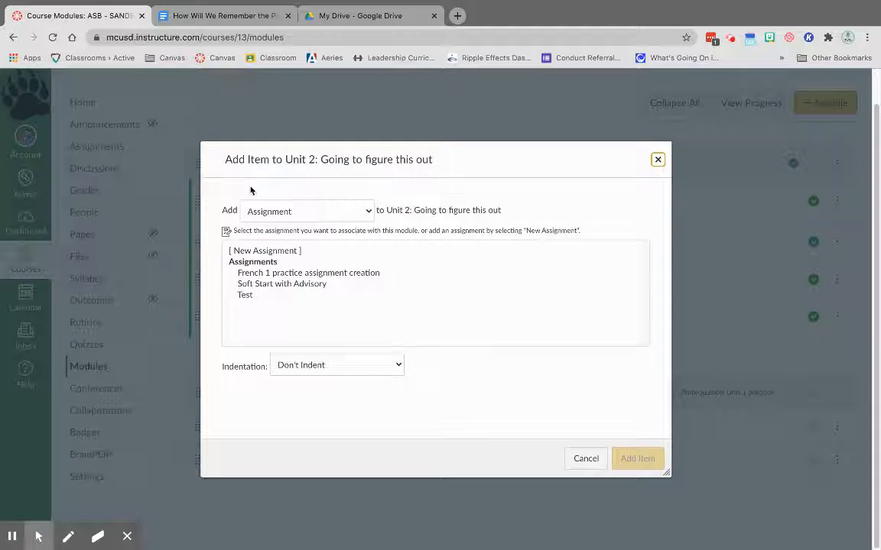
pyautogui.click(290, 251)
pyautogui.click(308, 366)
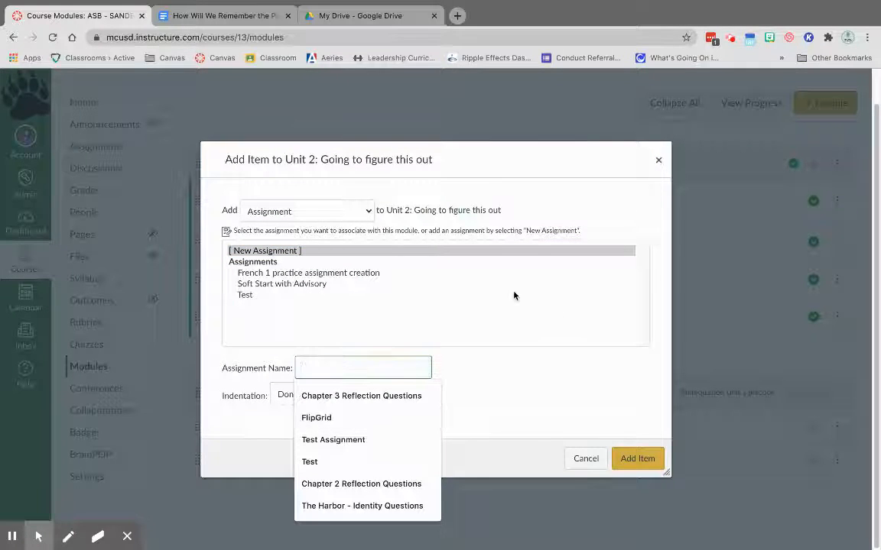
pyautogui.write('Rep')
pyautogui.write('ponse')
pyautogui.write(' Questions')
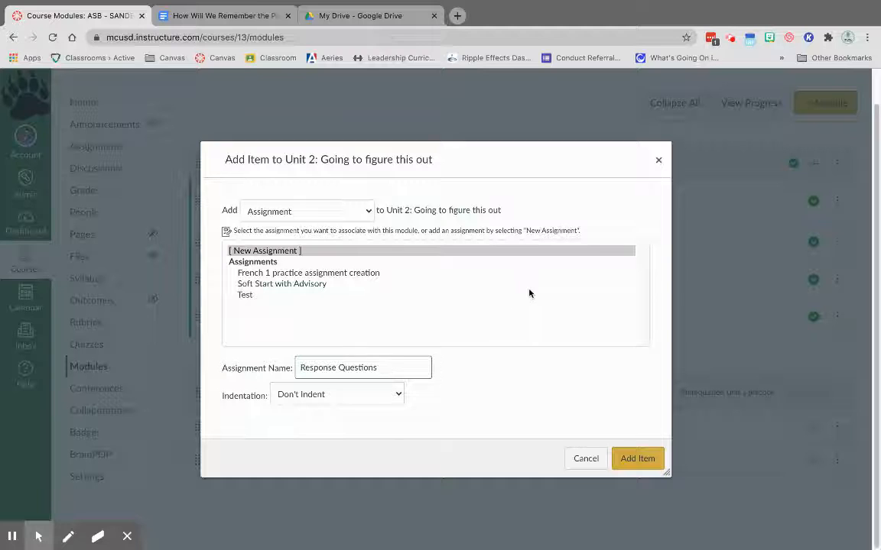
pyautogui.click(638, 457)
# Open the Response Questions assignment from the Unit 2 module for editing.
pyautogui.scroll(-1, 459, 351)
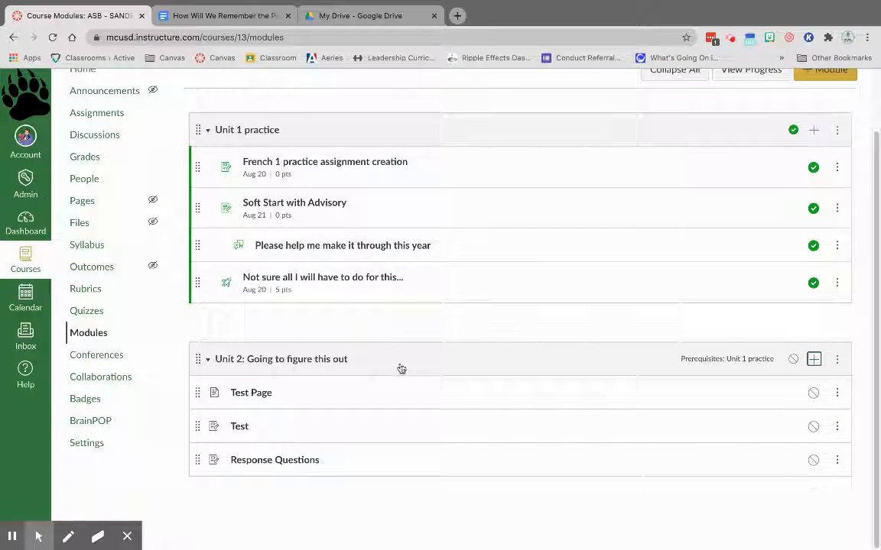
pyautogui.click(280, 462)
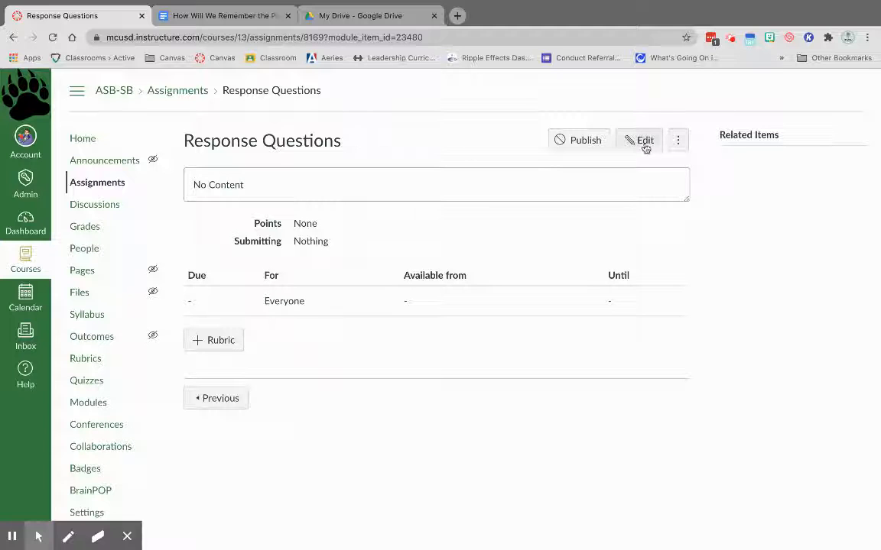
pyautogui.click(644, 145)
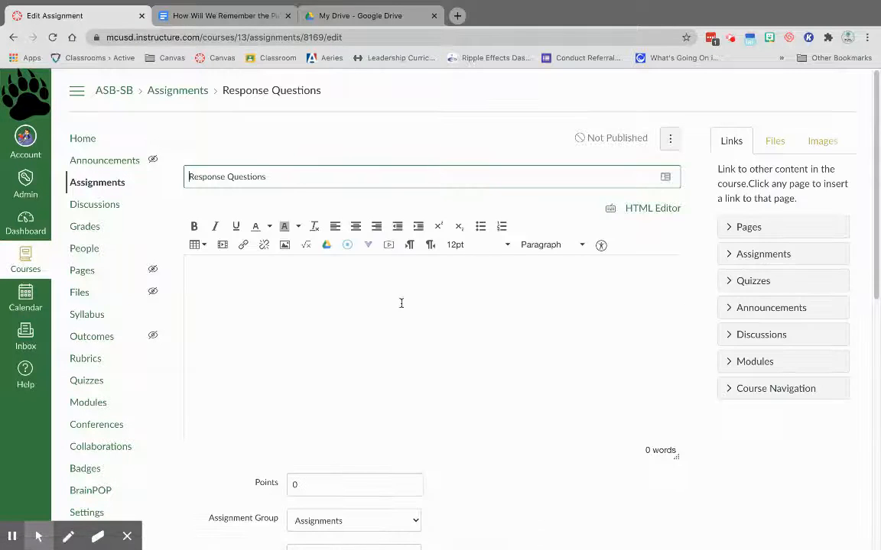
# Embed the Google Drive document "How Will We Remember the Pandemic? Written Response" in the assignment description.
pyautogui.scroll(-1, 488, 303)
pyautogui.scroll(-1, 488, 304)
pyautogui.click(229, 161)
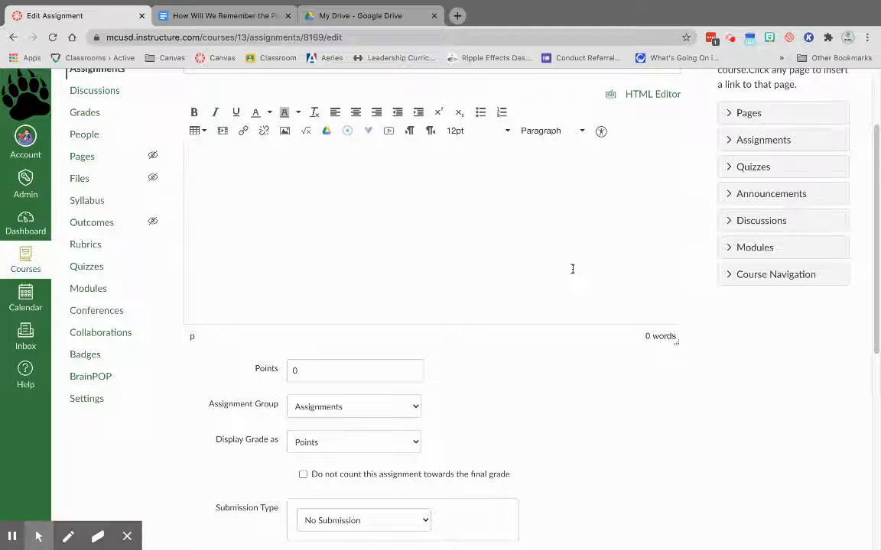
pyautogui.scroll(-5, 573, 263)
pyautogui.scroll(5, 458, 293)
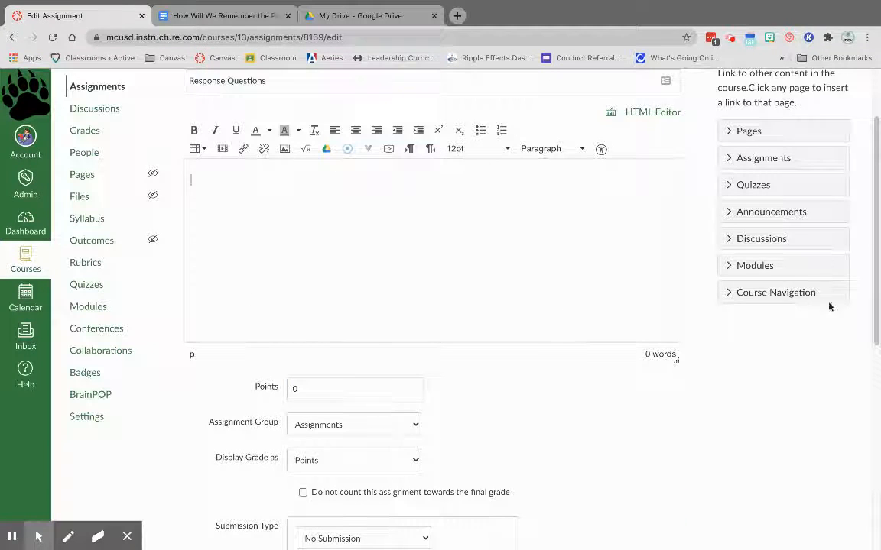
pyautogui.click(326, 150)
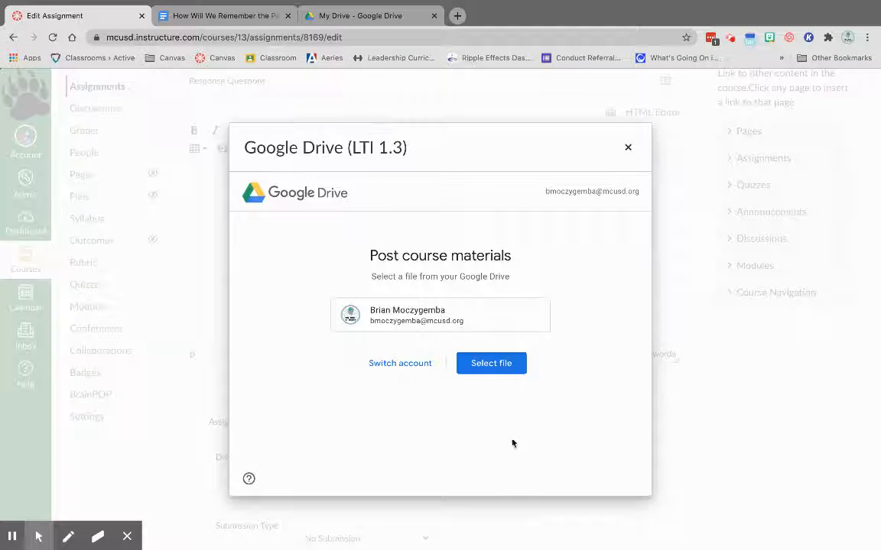
pyautogui.click(489, 364)
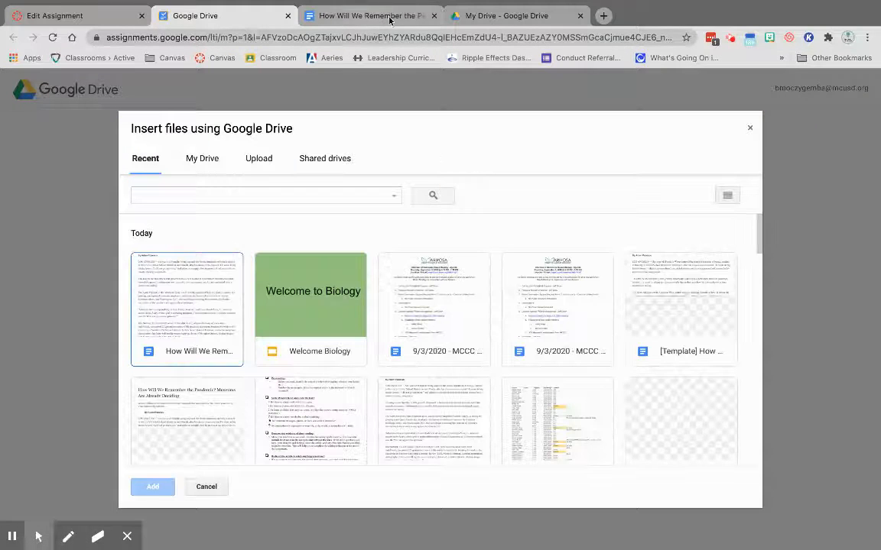
pyautogui.click(176, 324)
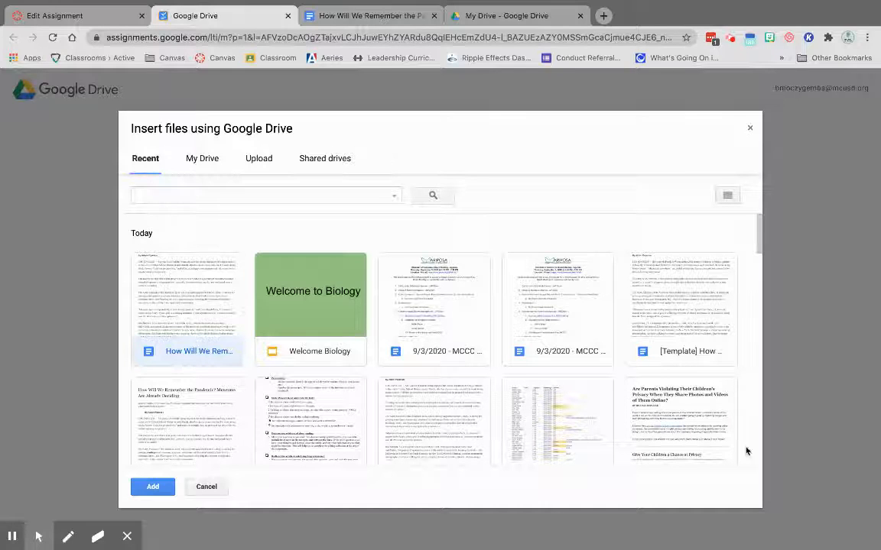
pyautogui.click(166, 490)
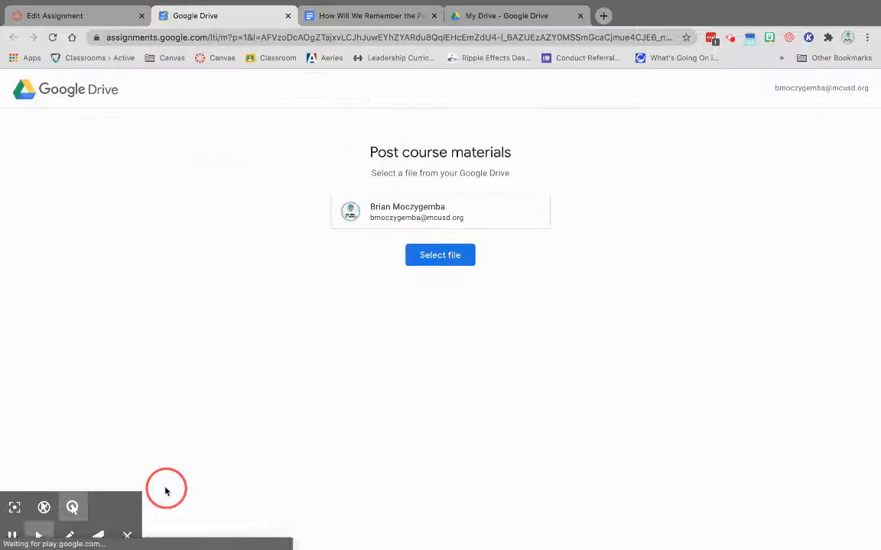
pyautogui.click(534, 343)
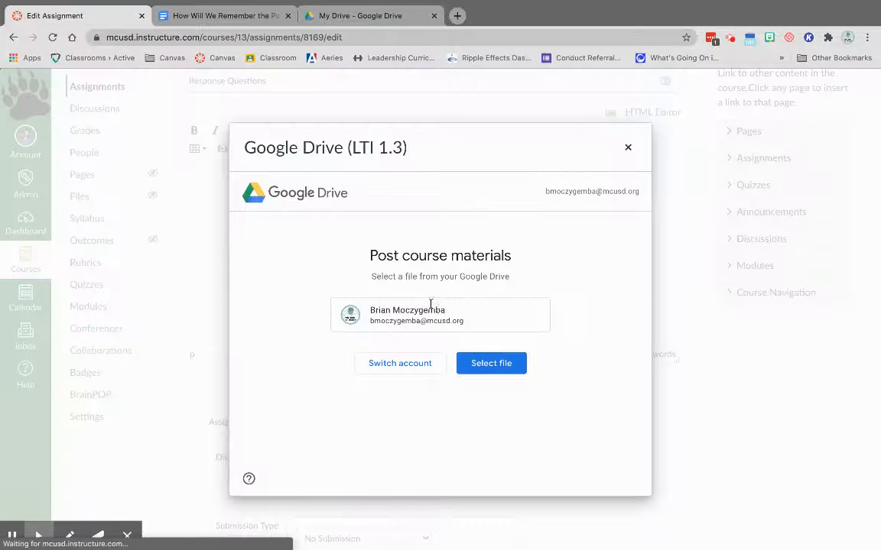
# Review the embedded document in the assignment description, from the article's title through the response questions and response box.
pyautogui.scroll(3, 448, 240)
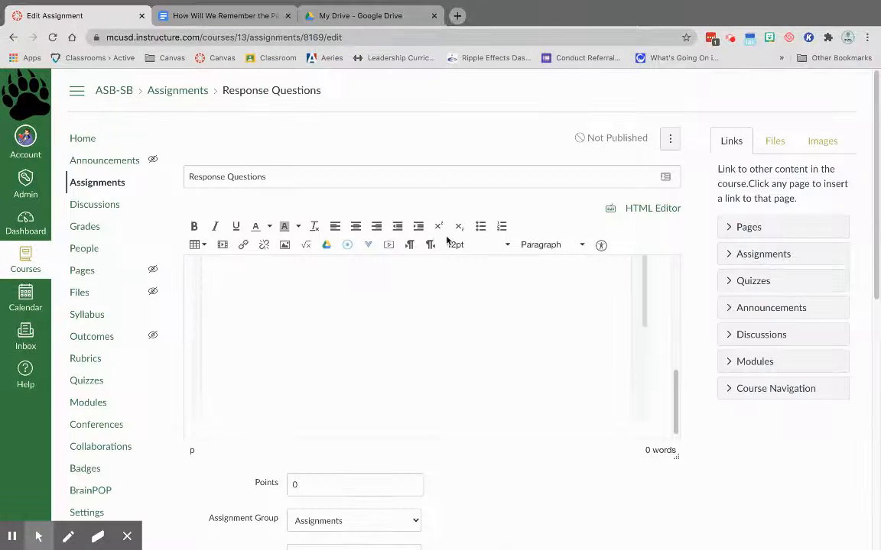
pyautogui.scroll(5, 480, 337)
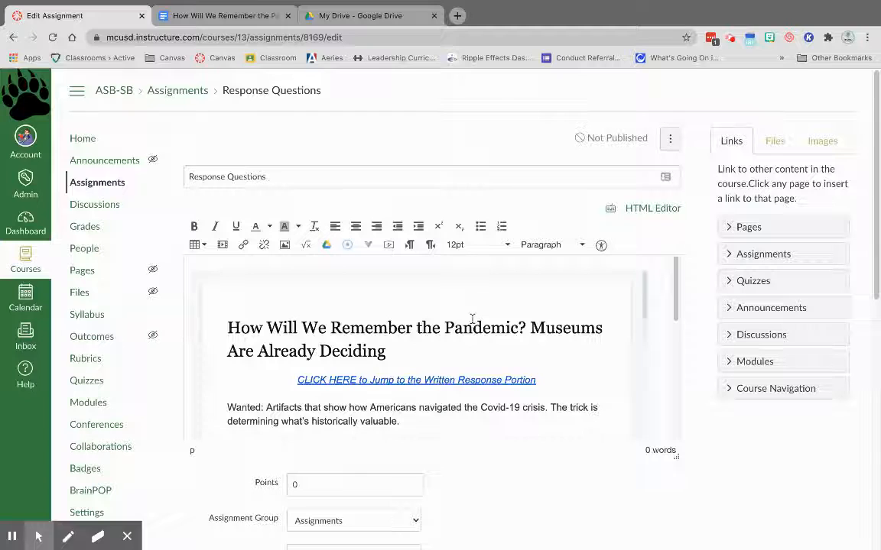
pyautogui.scroll(-10, 497, 329)
pyautogui.scroll(-15, 512, 321)
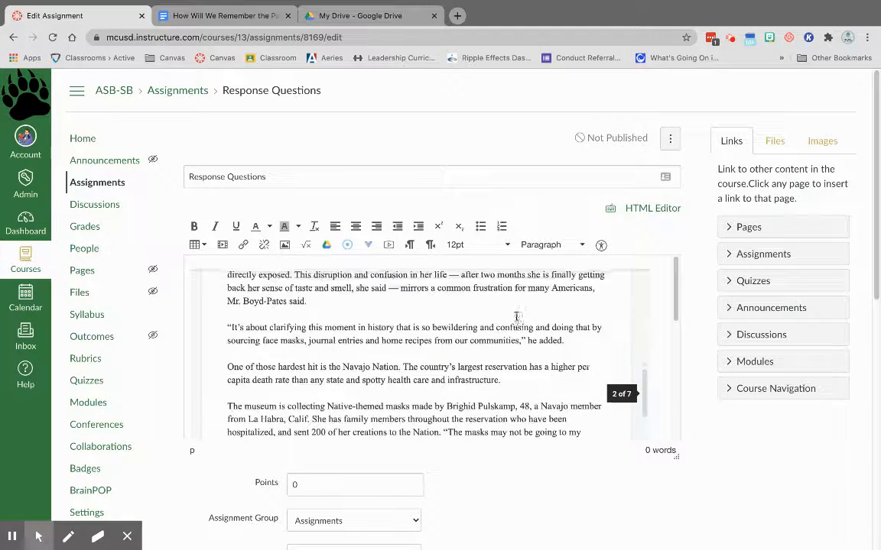
pyautogui.scroll(-3, 497, 319)
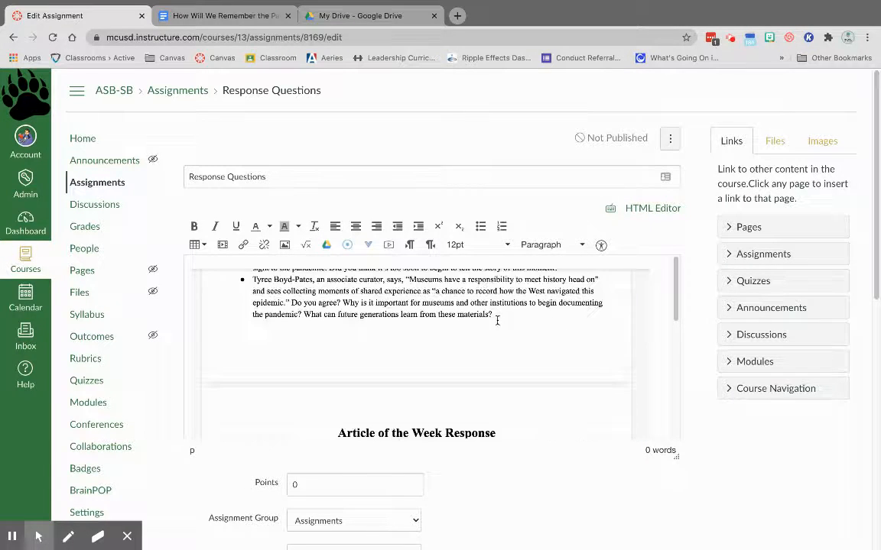
pyautogui.scroll(3, 497, 320)
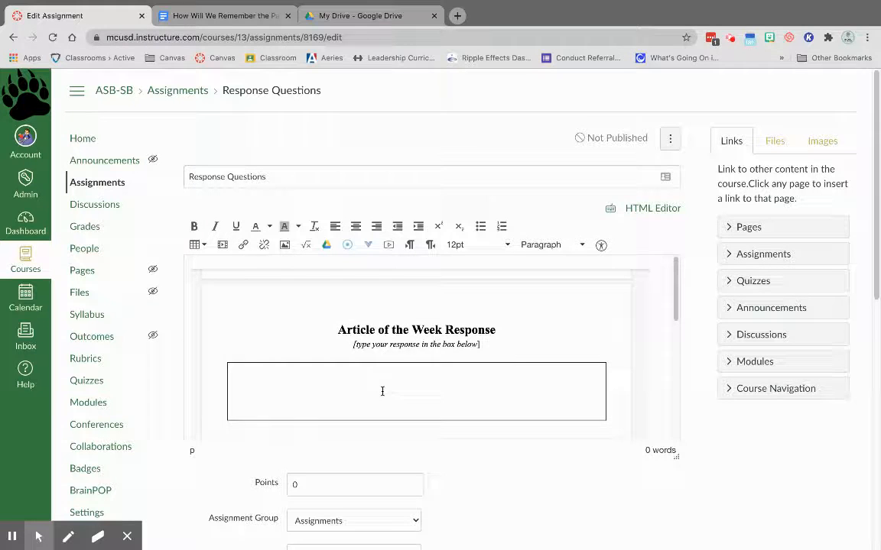
pyautogui.scroll(-5, 418, 354)
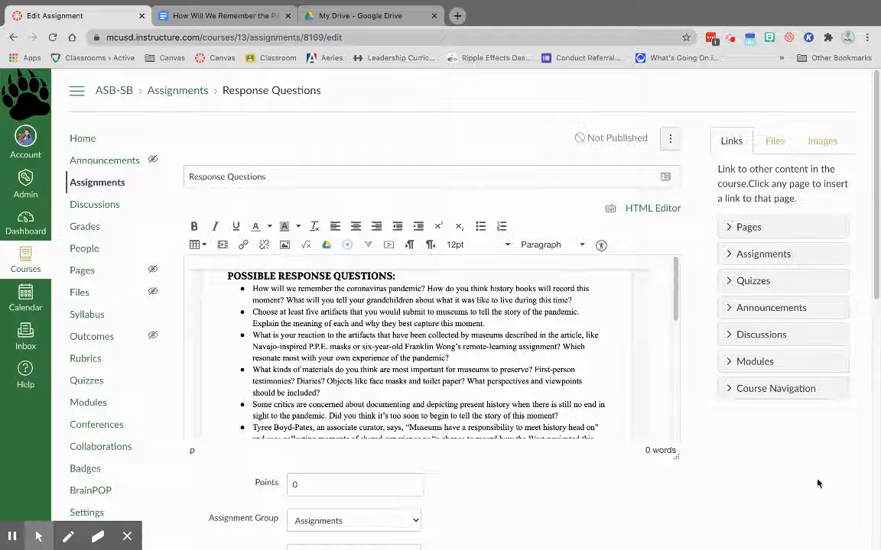
pyautogui.scroll(-1, 823, 485)
# Set the Response Questions assignment's submission type to External Tool.
pyautogui.scroll(-6, 535, 275)
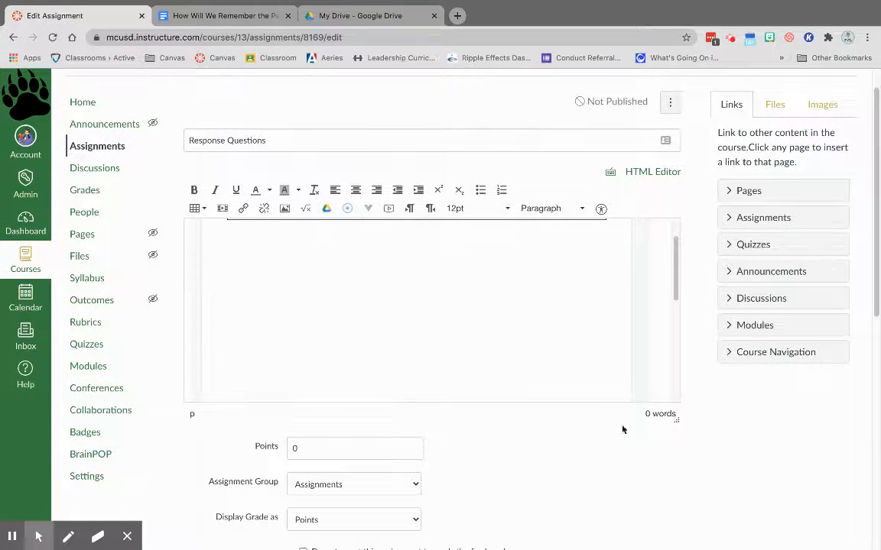
pyautogui.scroll(-10, 633, 427)
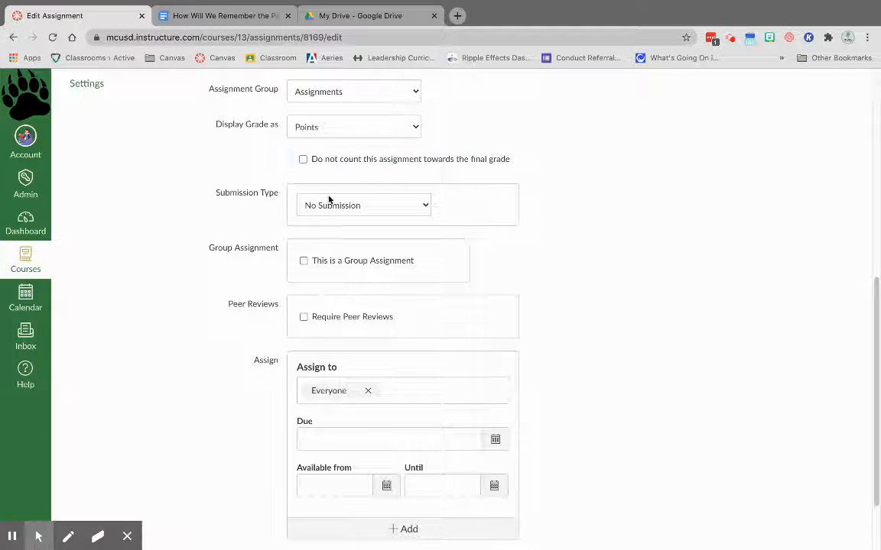
pyautogui.click(428, 209)
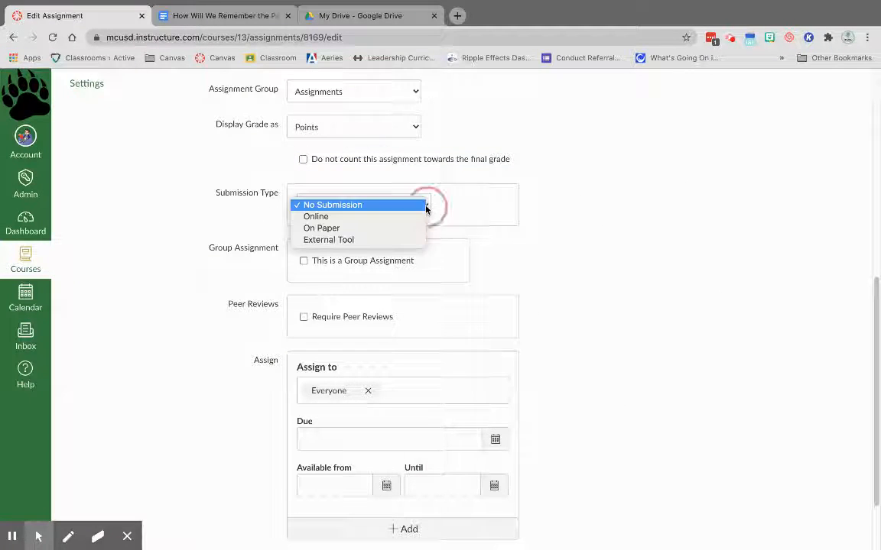
pyautogui.click(345, 240)
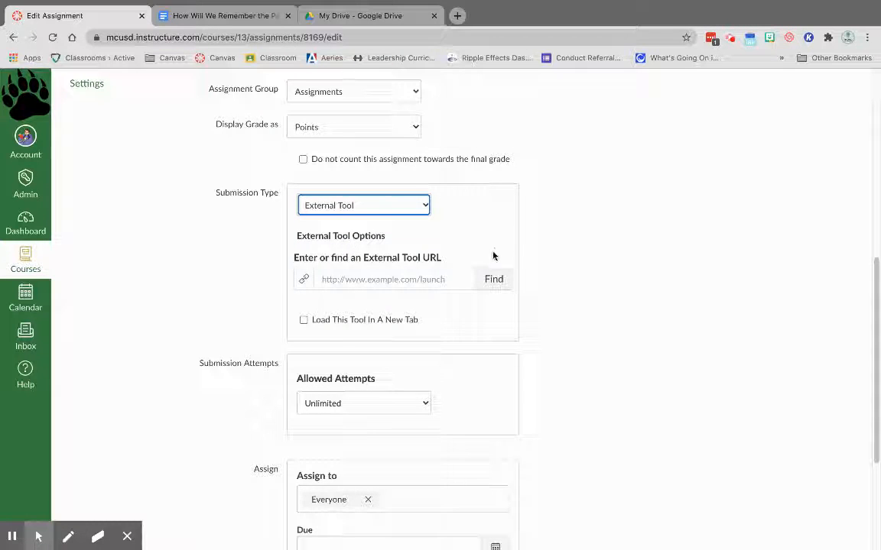
# Find Google Assignments (LTI 1.3) among the external tools and continue with the signed-in Google account.
pyautogui.click(494, 279)
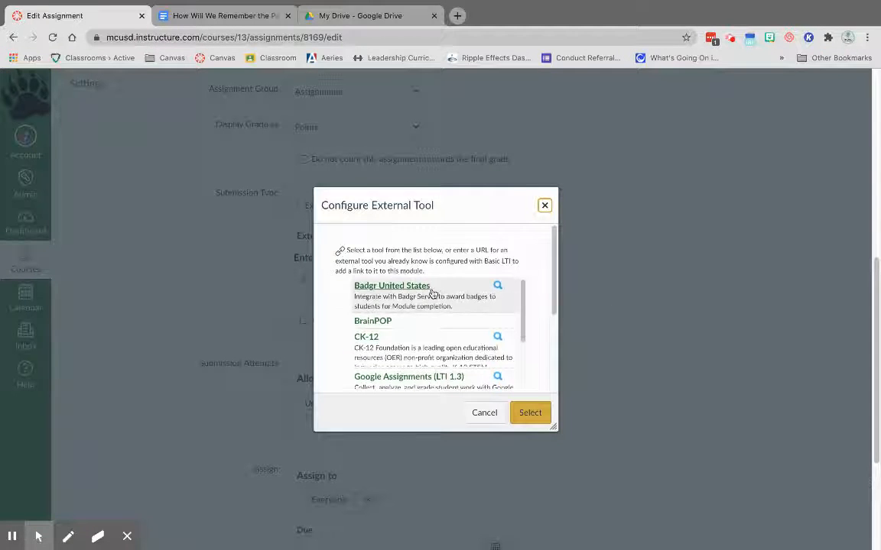
pyautogui.scroll(-3, 428, 321)
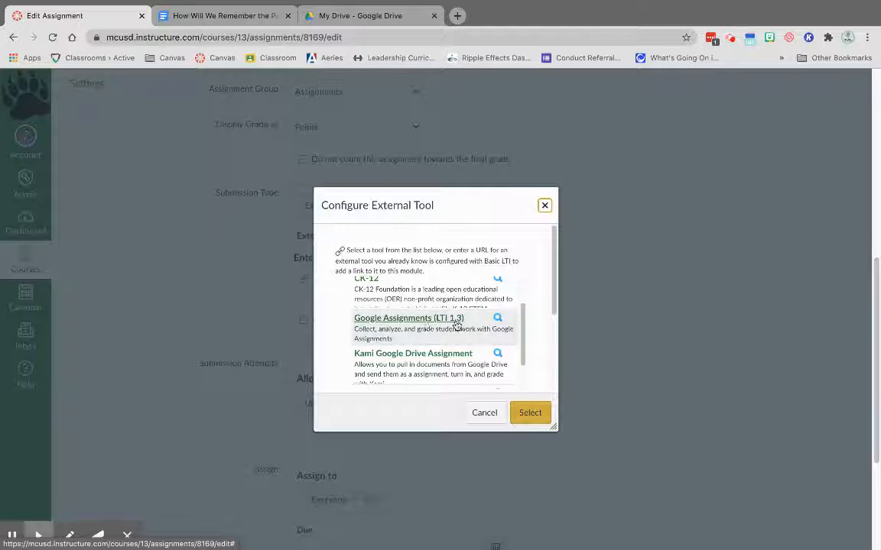
pyautogui.click(434, 319)
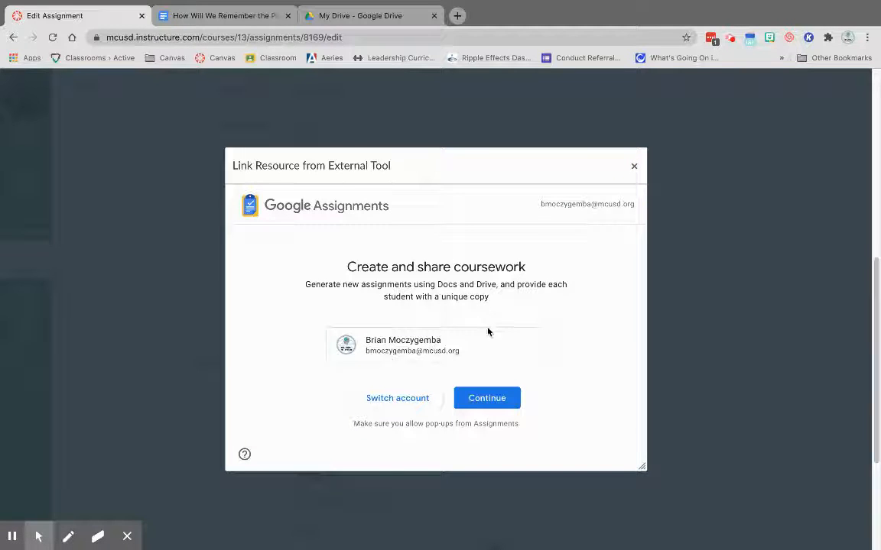
pyautogui.click(505, 409)
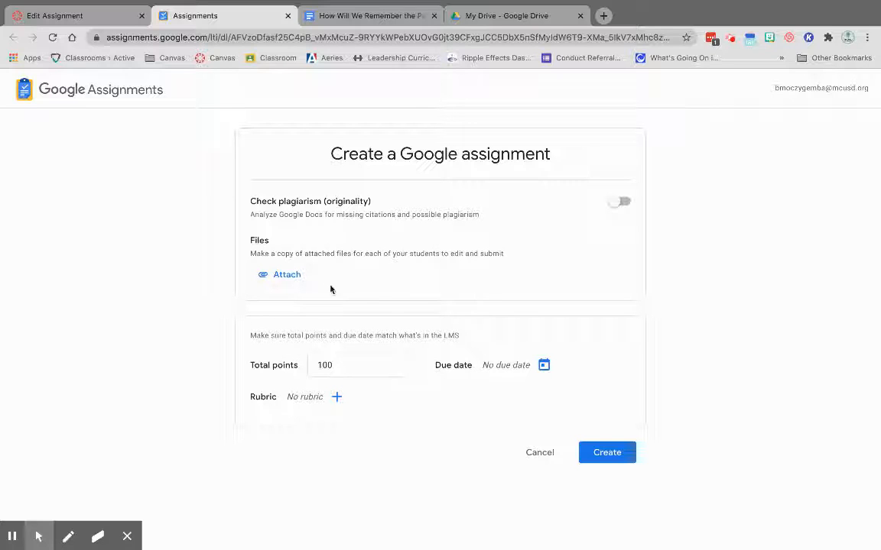
# Attach the recent Drive document "How Will We Remember the Pandemic? Written Response" to the Google assignment for student copies.
pyautogui.click(299, 280)
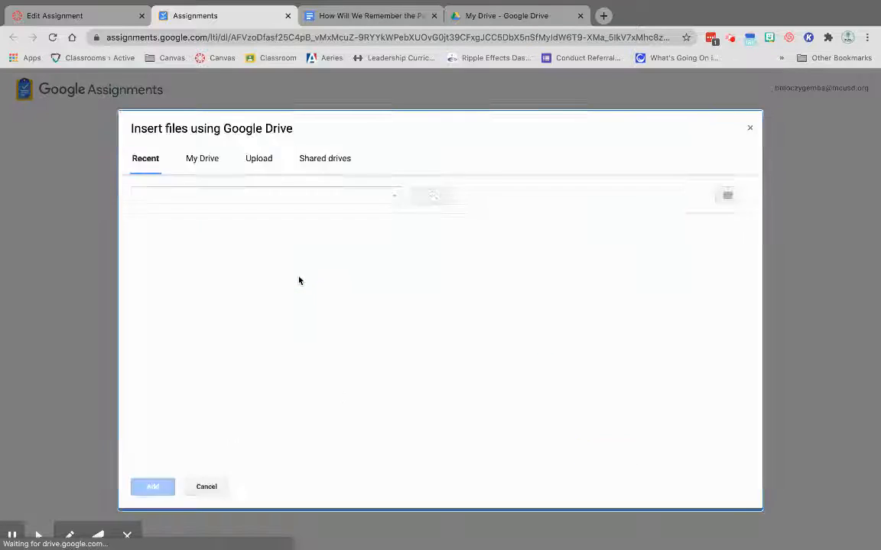
pyautogui.click(178, 317)
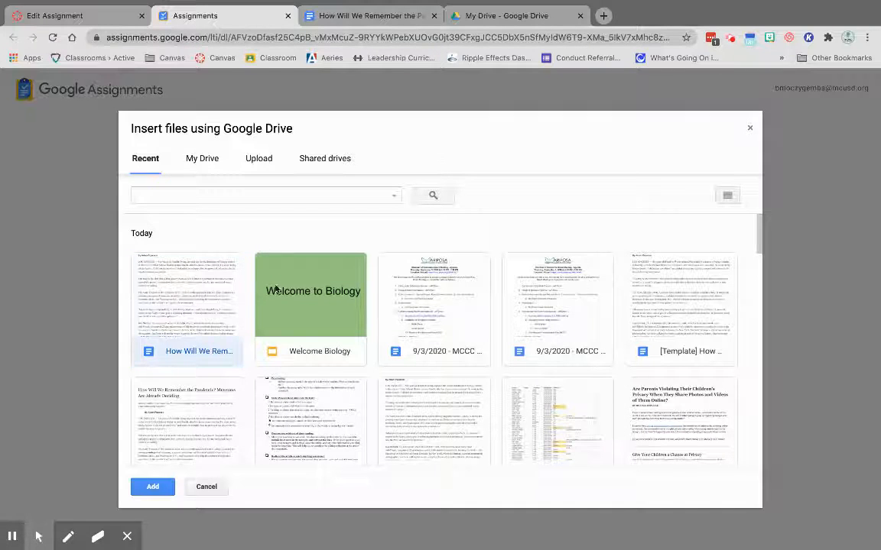
pyautogui.click(157, 485)
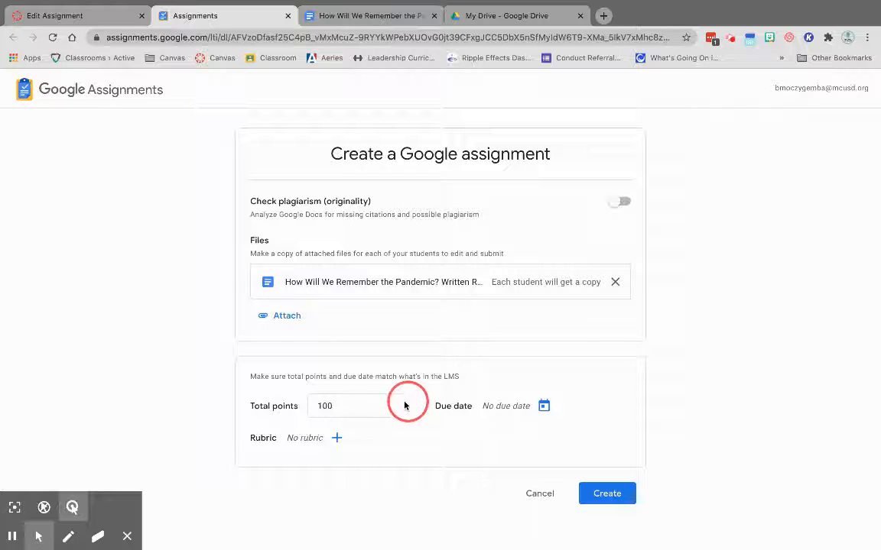
# Set the Google assignment's total points to 10 and create it.
pyautogui.doubleClick(371, 401)
pyautogui.write('10')
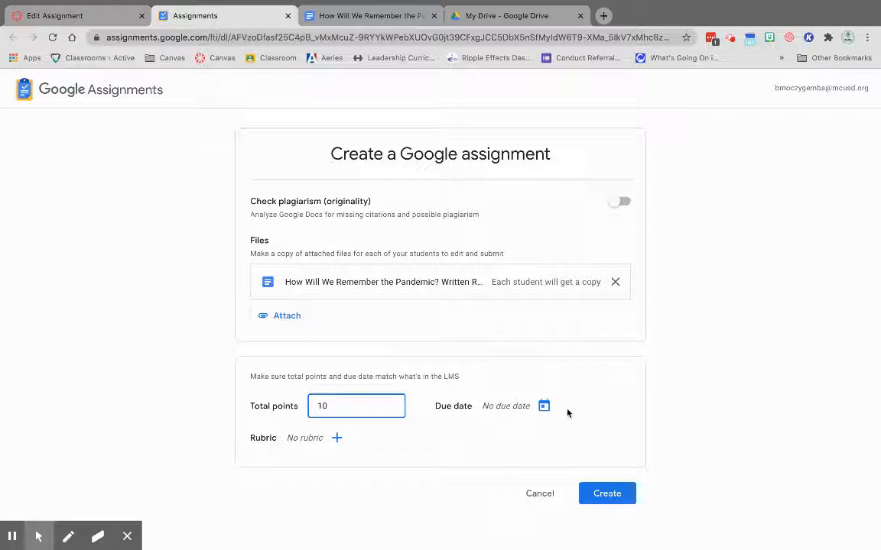
pyautogui.click(379, 448)
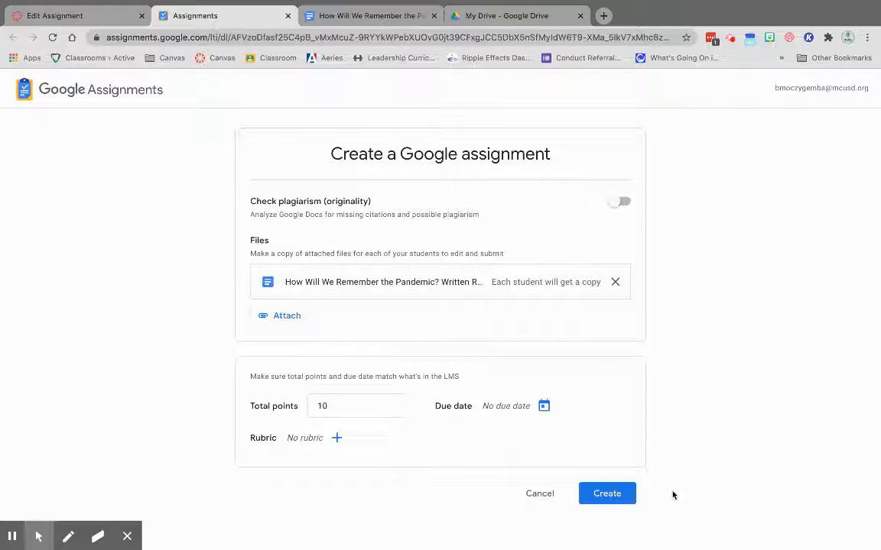
pyautogui.click(616, 494)
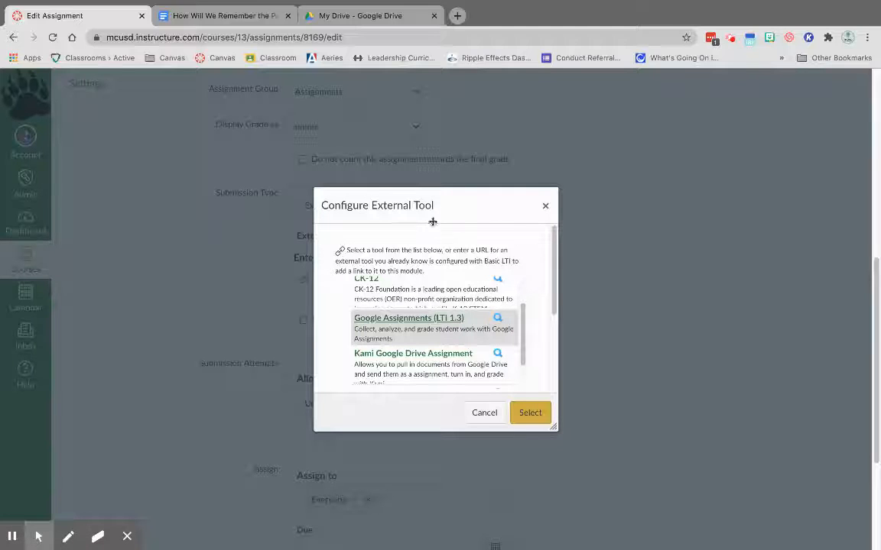
# Confirm Google Assignments as the external tool and save the Canvas assignment without publishing it.
pyautogui.click(533, 412)
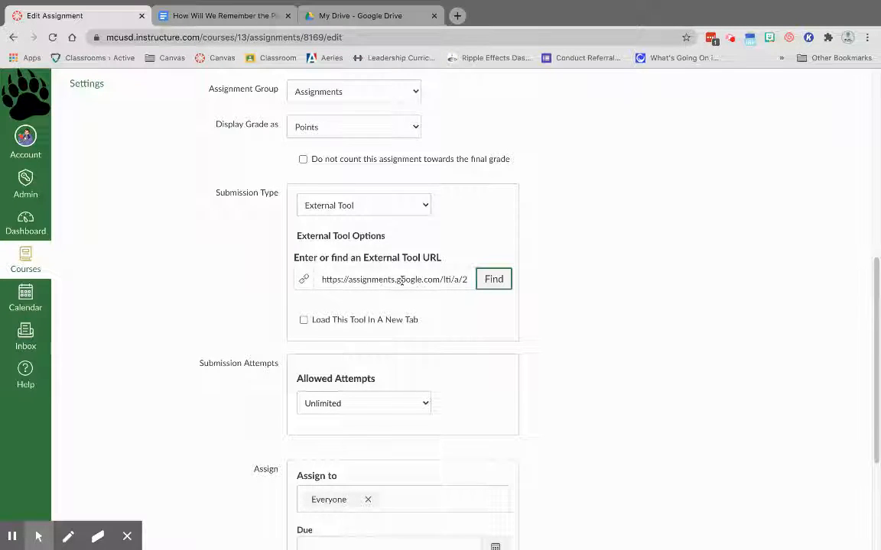
pyautogui.scroll(-5, 380, 286)
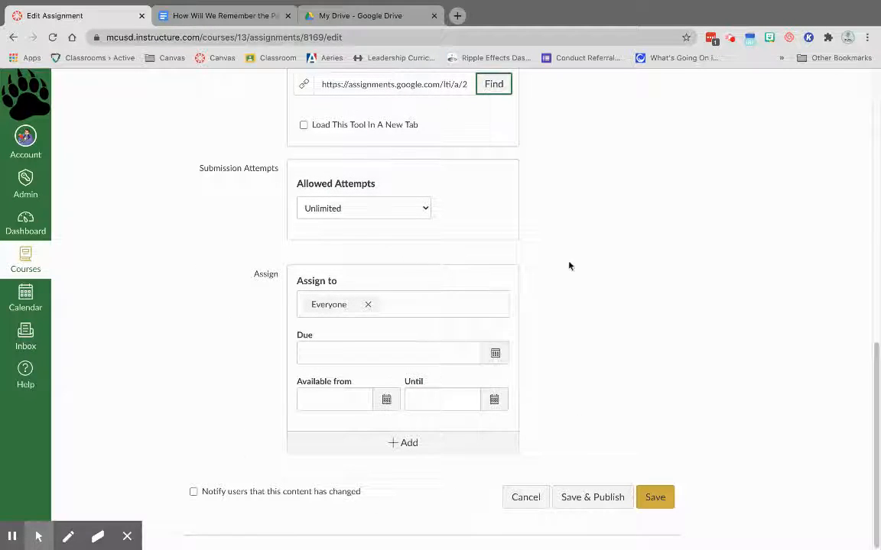
pyautogui.click(655, 497)
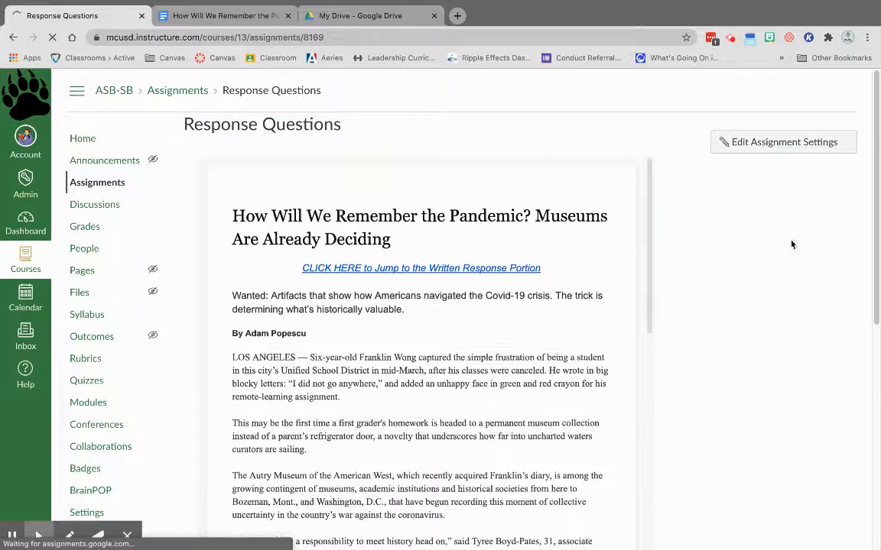
# Check the saved assignment's embedded document, following its bookmark link to the written response portion.
pyautogui.scroll(-1, 826, 265)
pyautogui.scroll(-5, 826, 265)
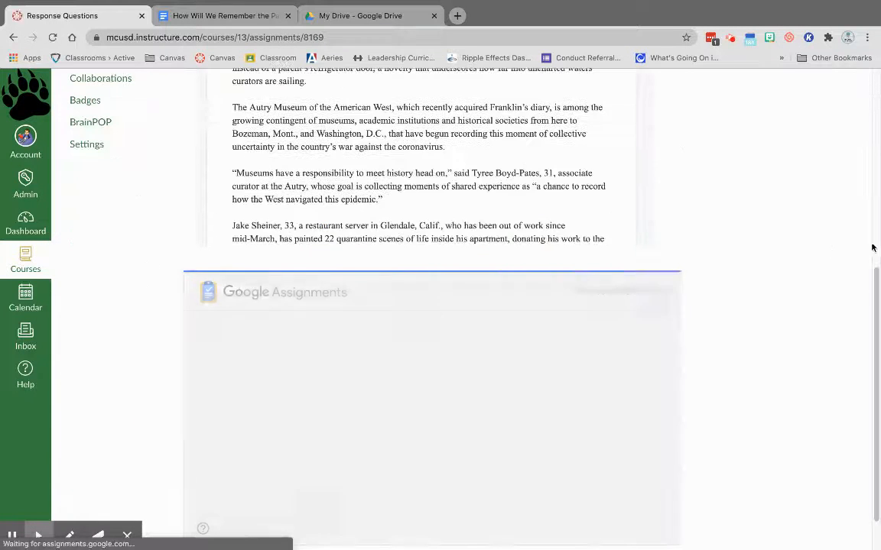
pyautogui.scroll(5, 826, 262)
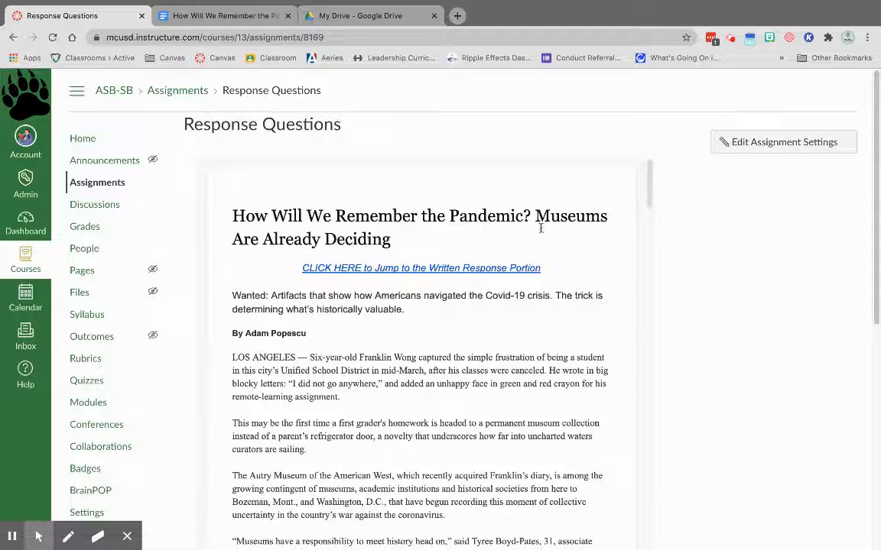
pyautogui.click(460, 267)
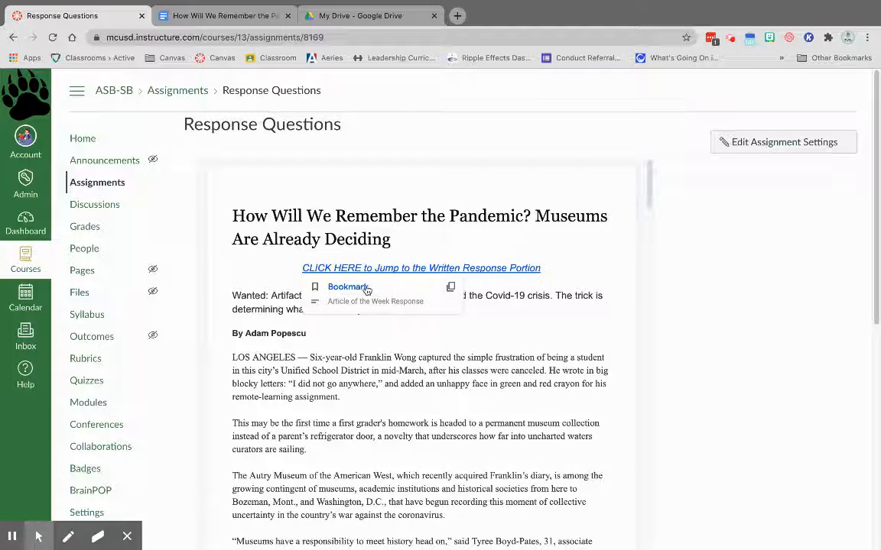
pyautogui.click(327, 286)
pyautogui.scroll(5, 438, 224)
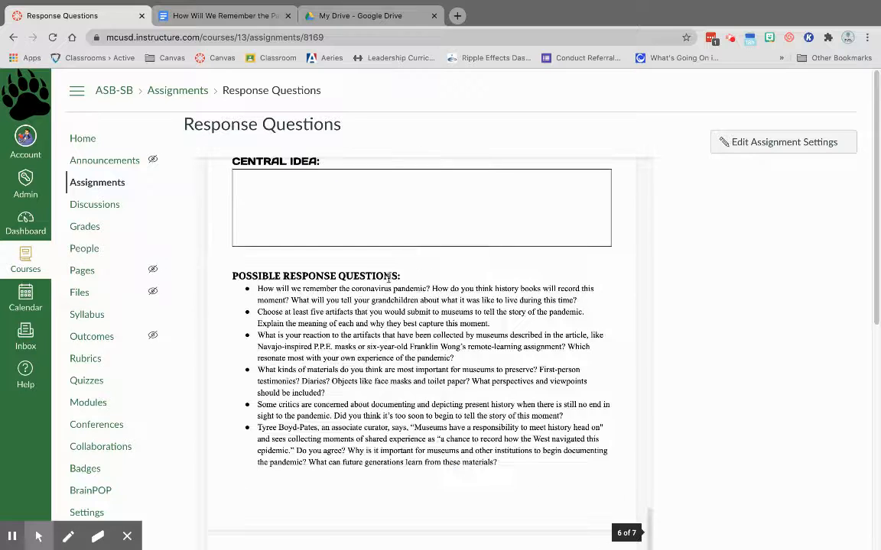
pyautogui.scroll(1, 363, 306)
pyautogui.scroll(-10, 369, 307)
pyautogui.scroll(-6, 386, 284)
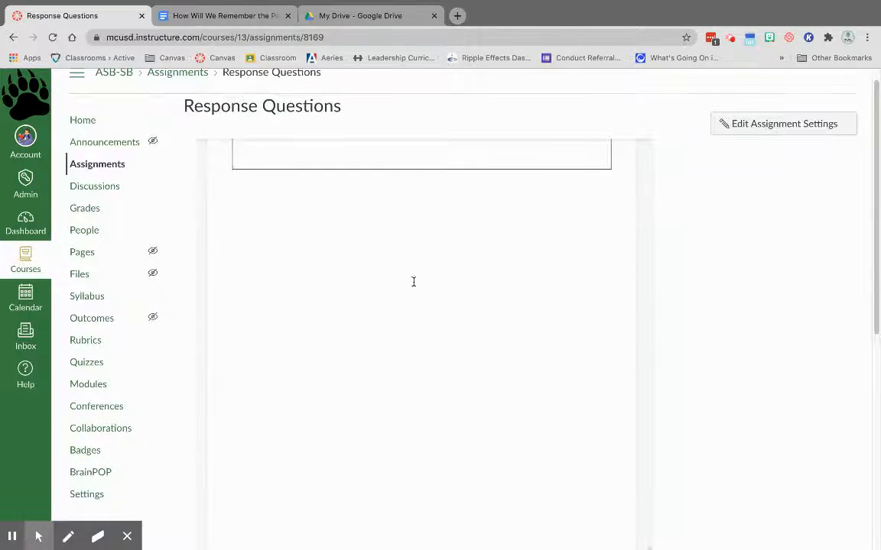
# View the file attached in the Google Assignments section below the embedded document, and close the file list.
pyautogui.scroll(-2, 779, 321)
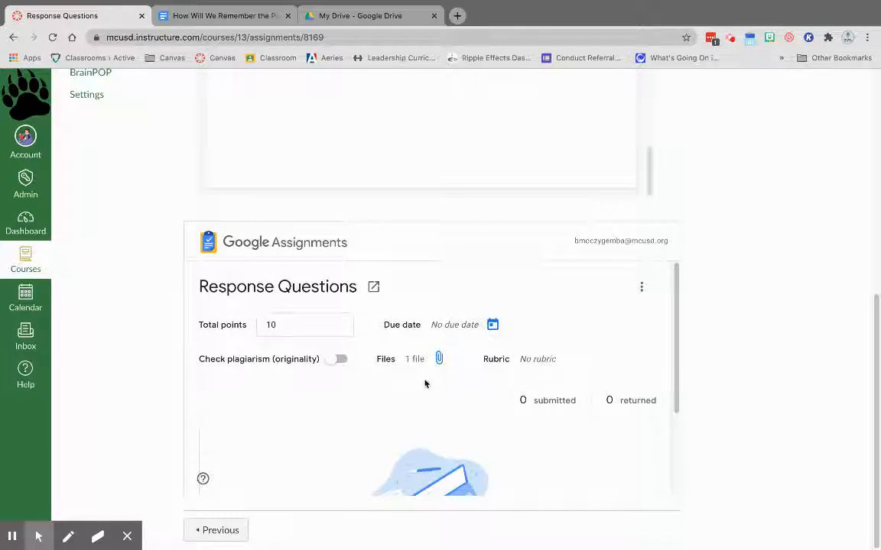
pyautogui.scroll(-1, 426, 382)
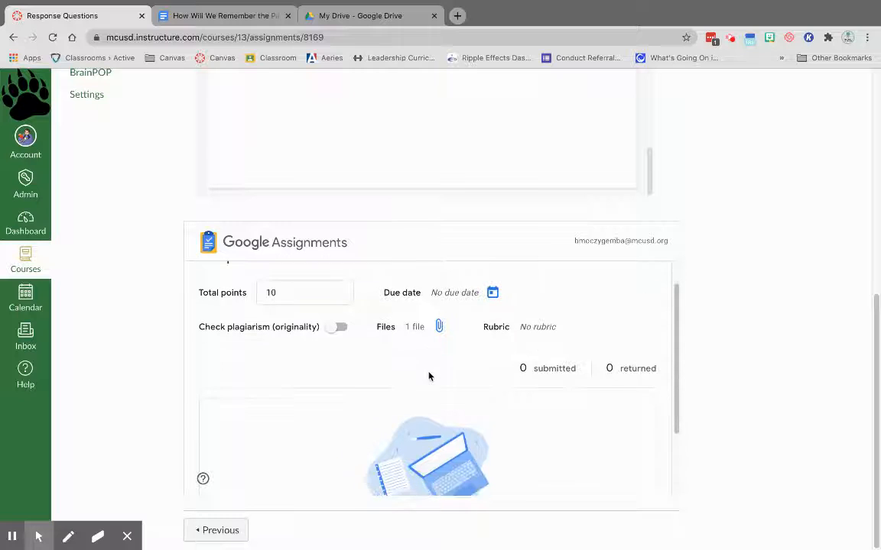
pyautogui.click(441, 328)
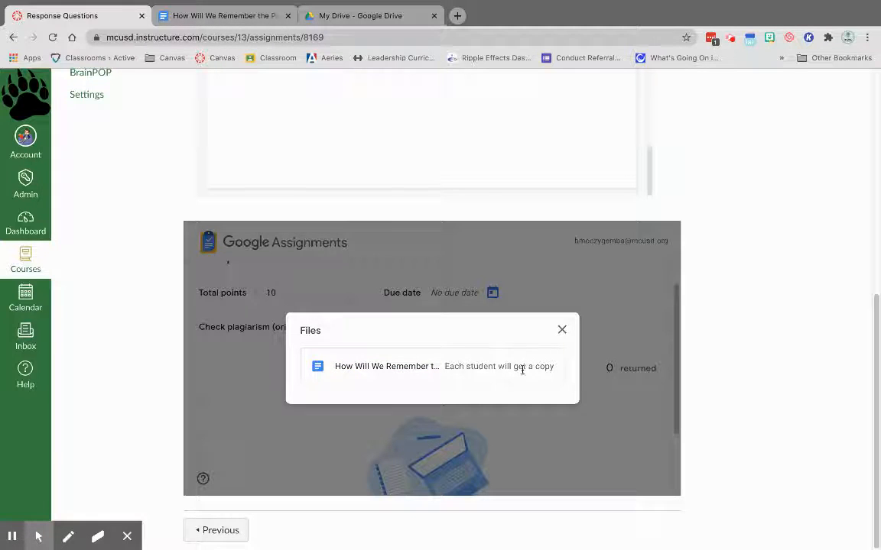
pyautogui.click(561, 331)
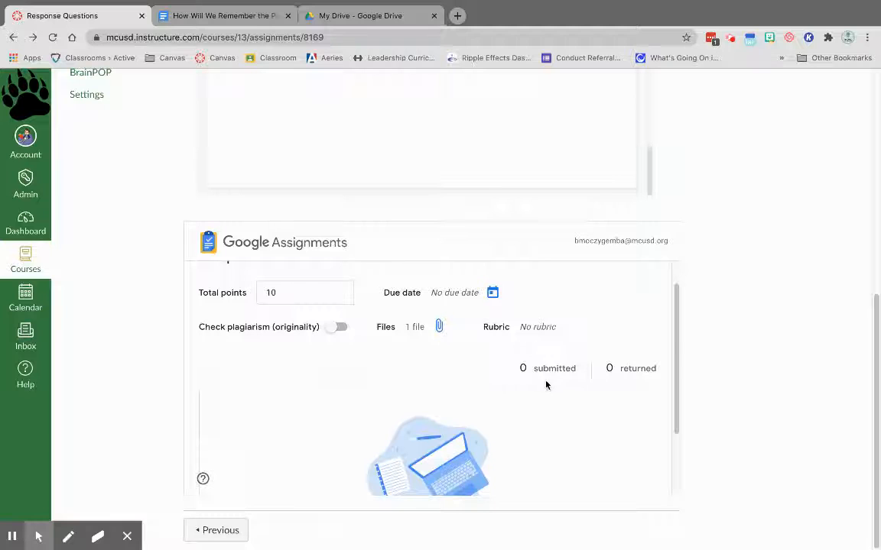
# Review the student submissions area of Google Assignments and the embedded article and response box above it.
pyautogui.scroll(-2, 546, 384)
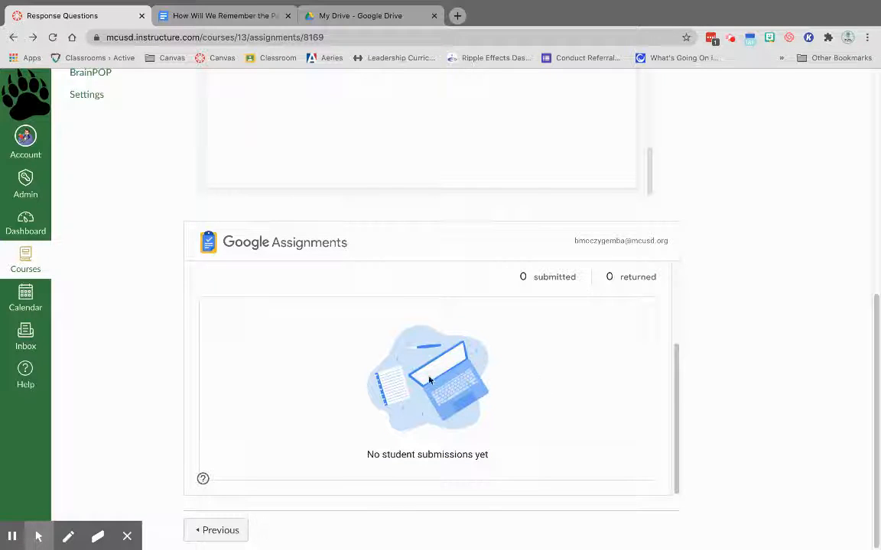
pyautogui.scroll(1, 488, 364)
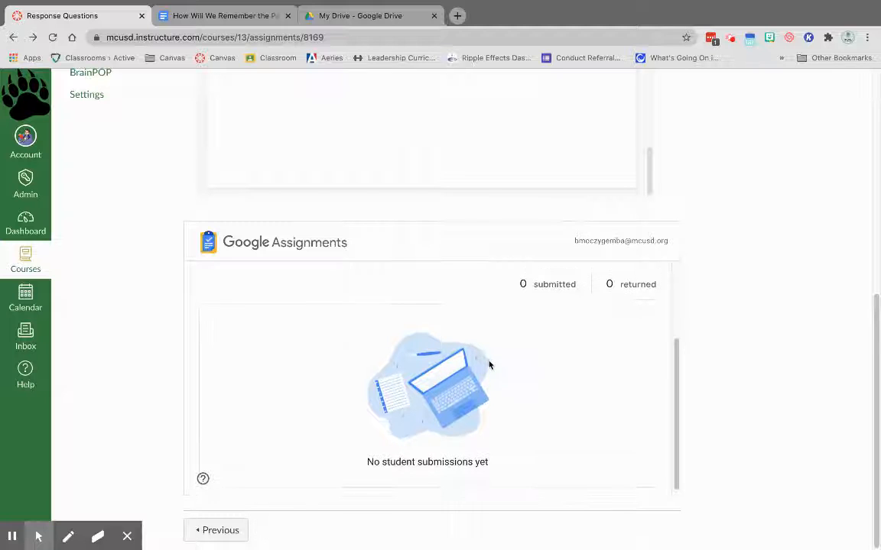
pyautogui.scroll(1, 557, 373)
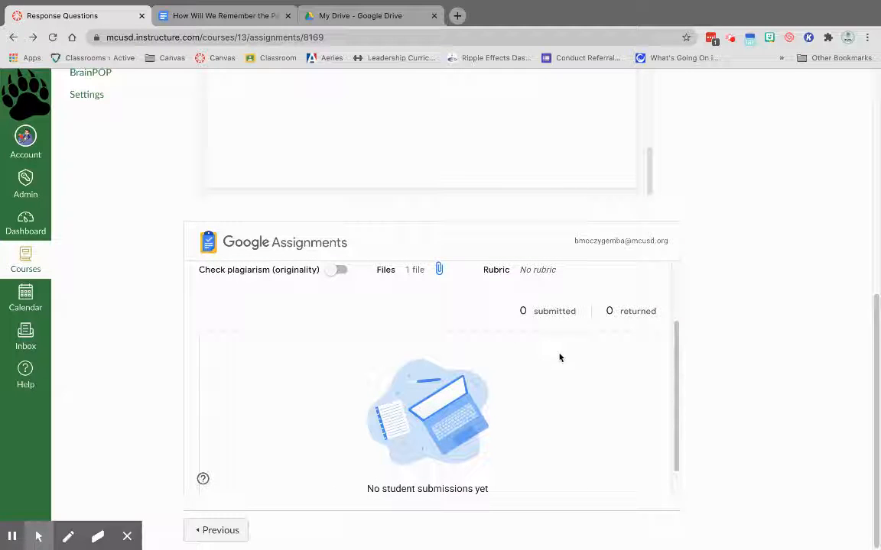
pyautogui.scroll(5, 562, 354)
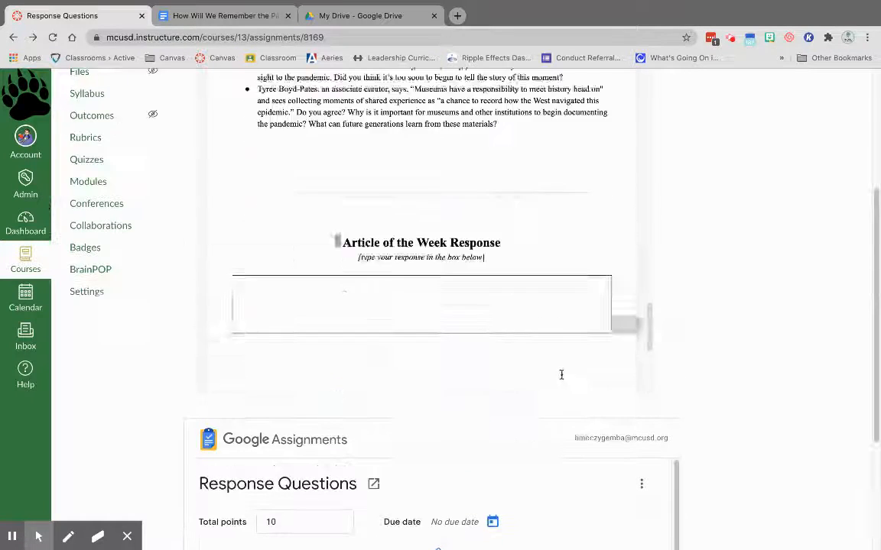
pyautogui.scroll(3, 734, 421)
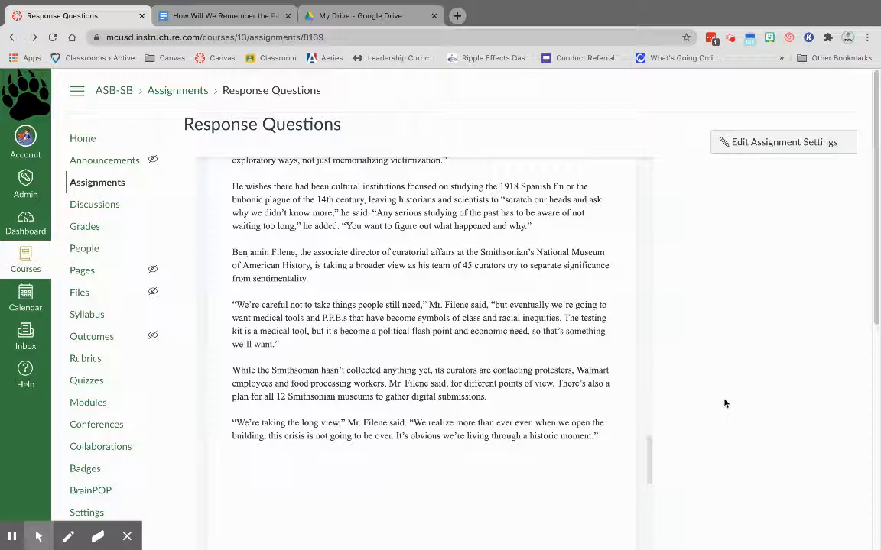
pyautogui.scroll(-5, 503, 450)
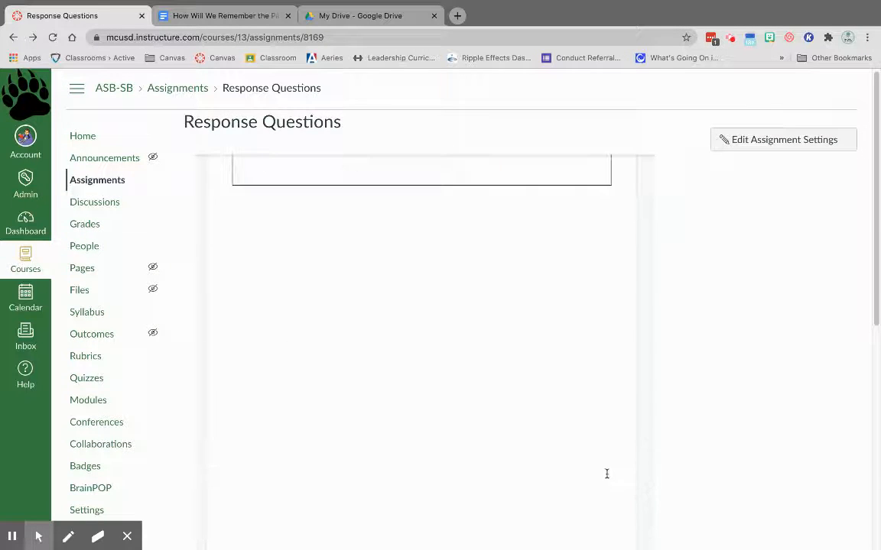
pyautogui.scroll(-5, 606, 474)
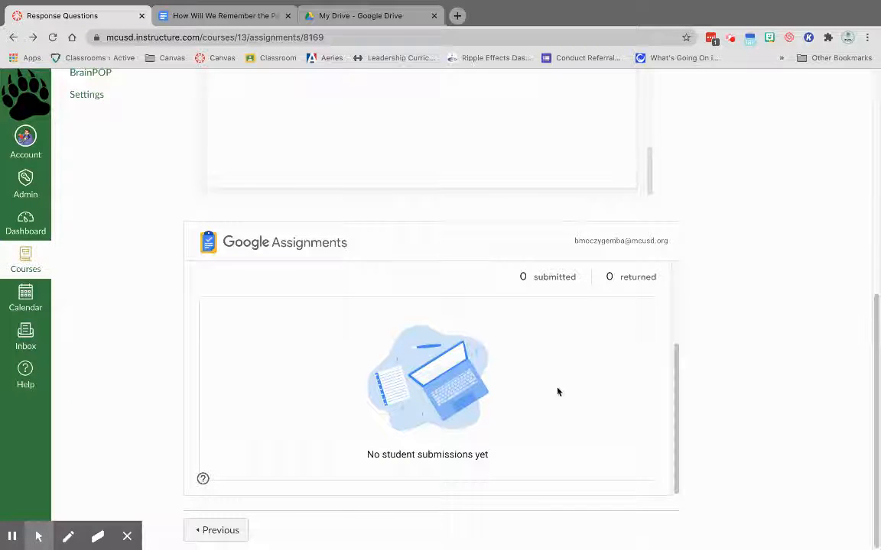
pyautogui.scroll(5, 523, 389)
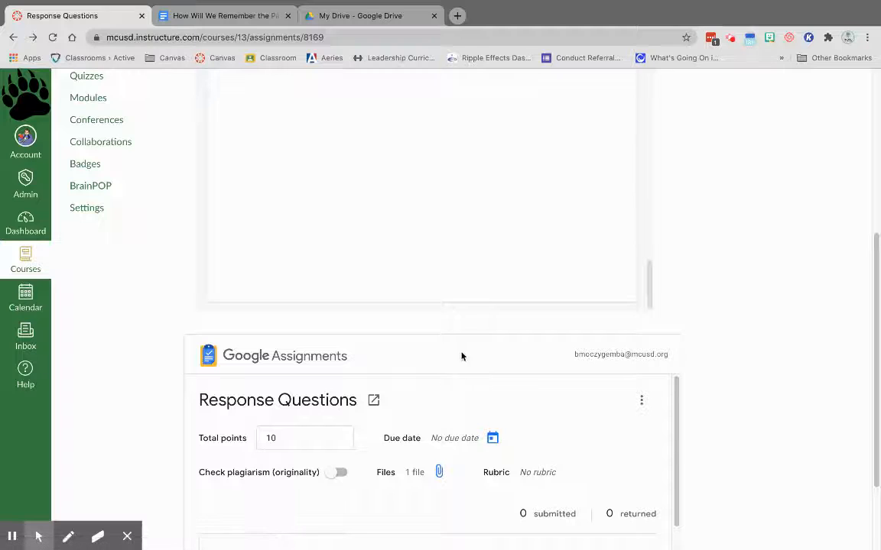